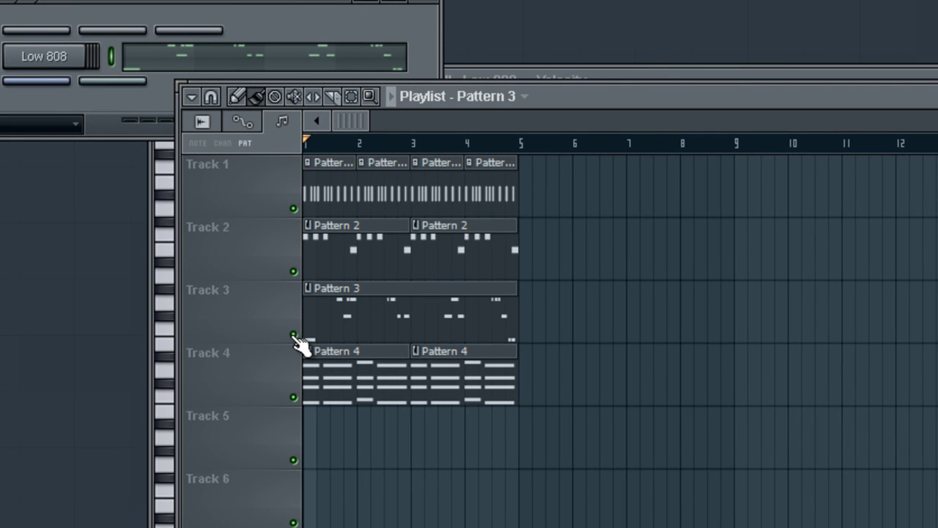
Step: Open the Pattern 4 clip from the playlist in the piano roll and play its chords from the beginning
{"action": "double_click", "coordinate": [362, 381]}
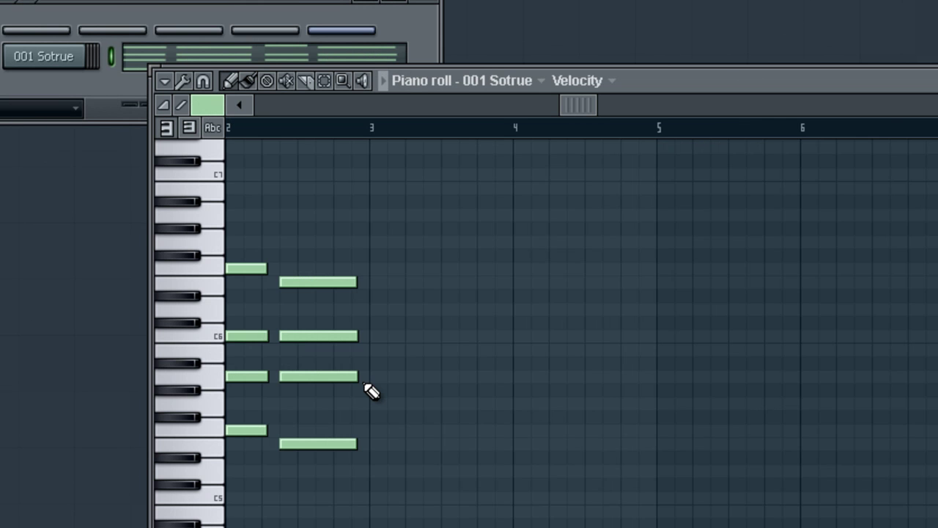
{"action": "left_click_drag", "start_coordinate": [576, 106], "coordinate": [249, 124]}
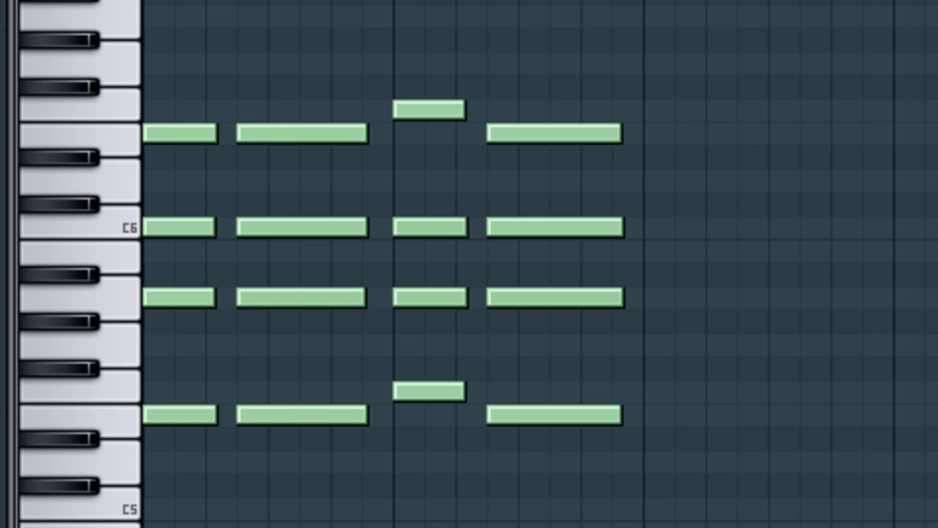
{"action": "key", "text": "space"}
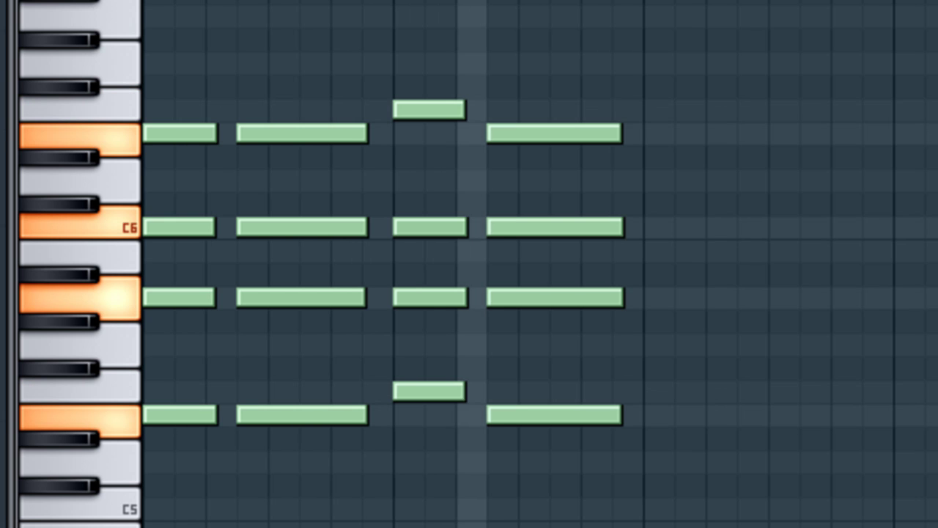
{"action": "key", "text": "space"}
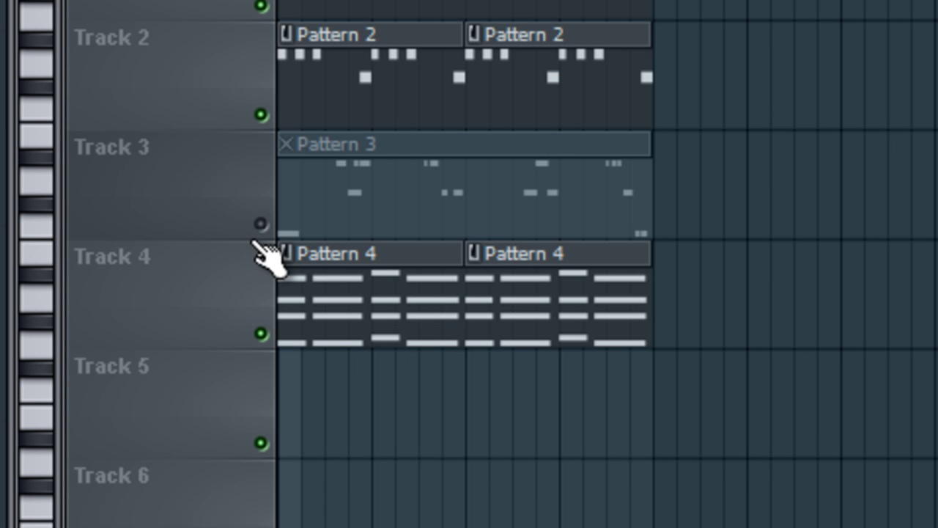
Step: Unmute Track 3 and open its Pattern 3 clip with the Low 808 notes in the piano roll
{"action": "left_click", "coordinate": [262, 223]}
{"action": "double_click", "coordinate": [330, 205]}
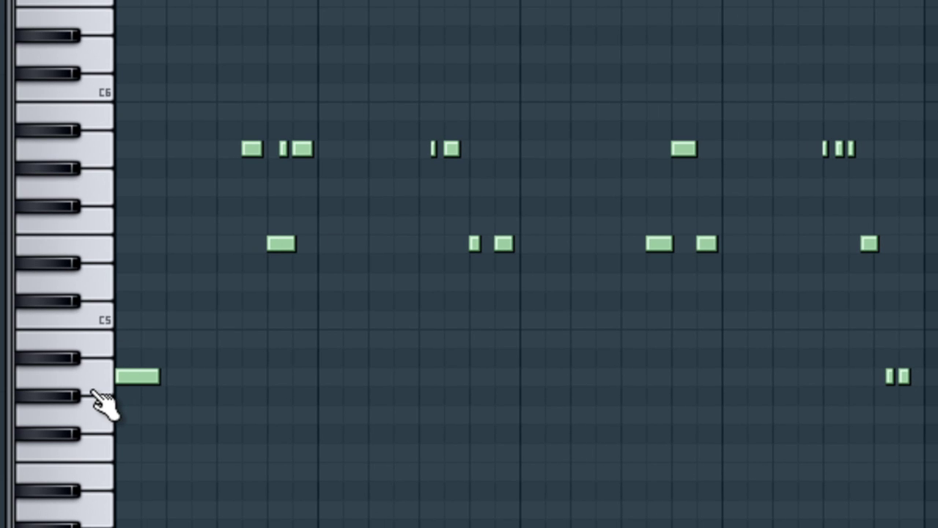
{"action": "left_click", "coordinate": [88, 522]}
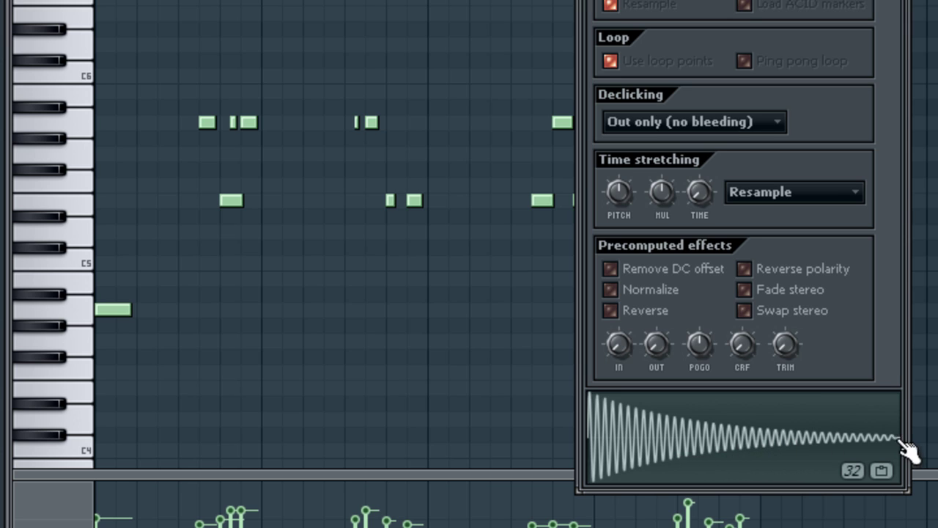
Step: Audition the Low 808 sample in its channel settings and close the settings
{"action": "left_click", "coordinate": [660, 447]}
{"action": "left_click", "coordinate": [660, 447]}
{"action": "key", "text": "Escape"}
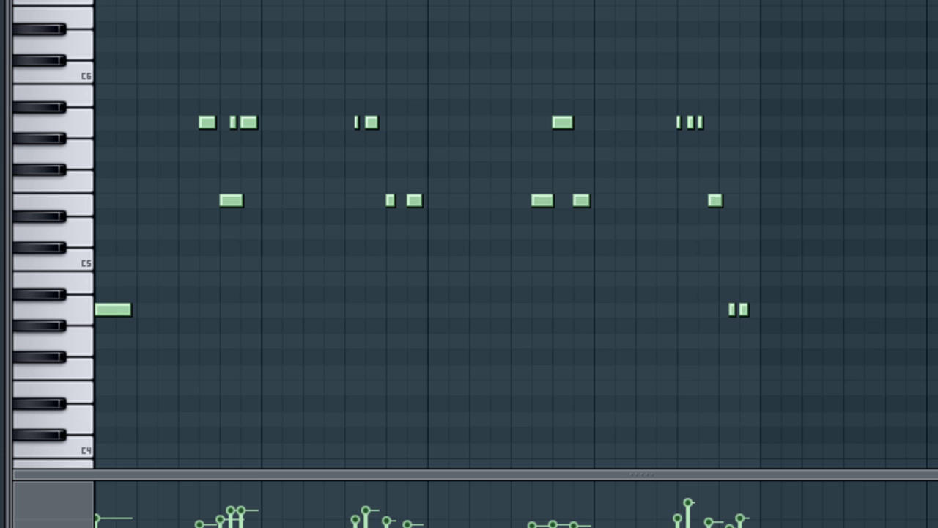
Step: Audition the A4, E5 and A5 keys used by the Low 808 line and play the pattern
{"action": "left_click", "coordinate": [80, 315]}
{"action": "left_click", "coordinate": [81, 211]}
{"action": "left_click", "coordinate": [82, 135]}
{"action": "key", "text": "space"}
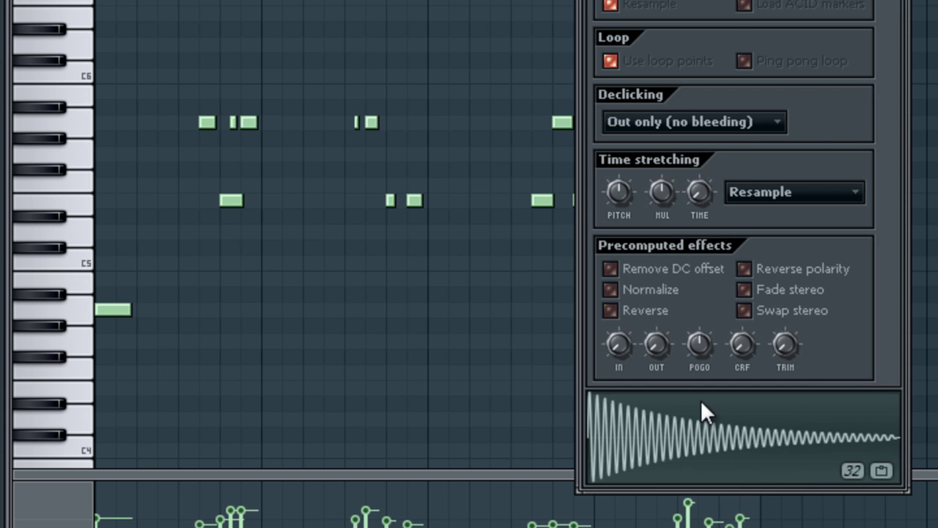
Step: Load the Low 808 sample from its channel settings into Edison and detect its pitch regions
{"action": "left_click_drag", "start_coordinate": [744, 2], "coordinate": [761, 0]}
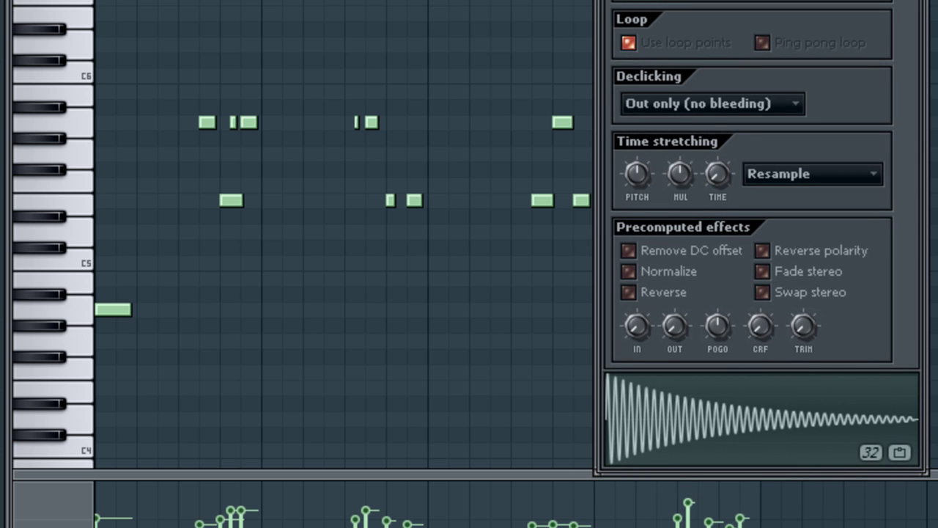
{"action": "key", "text": "ctrl+e"}
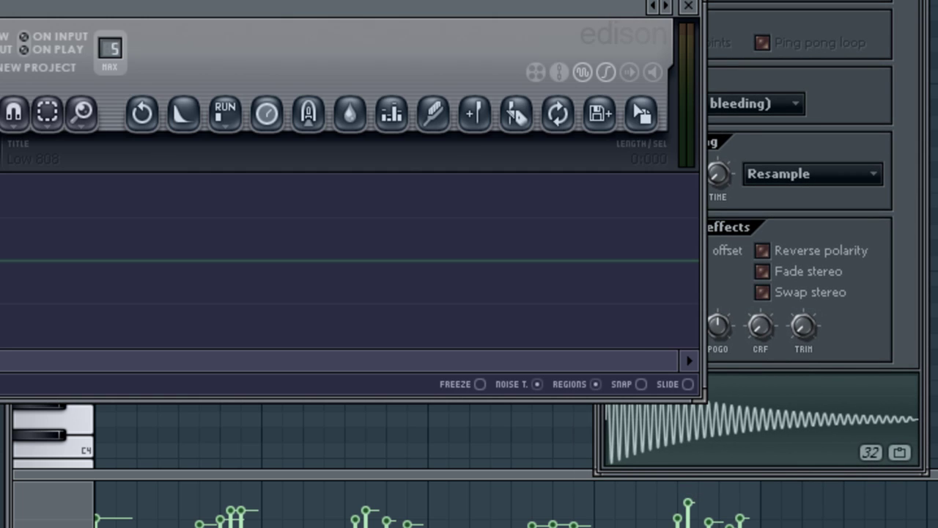
{"action": "right_click", "coordinate": [763, 414]}
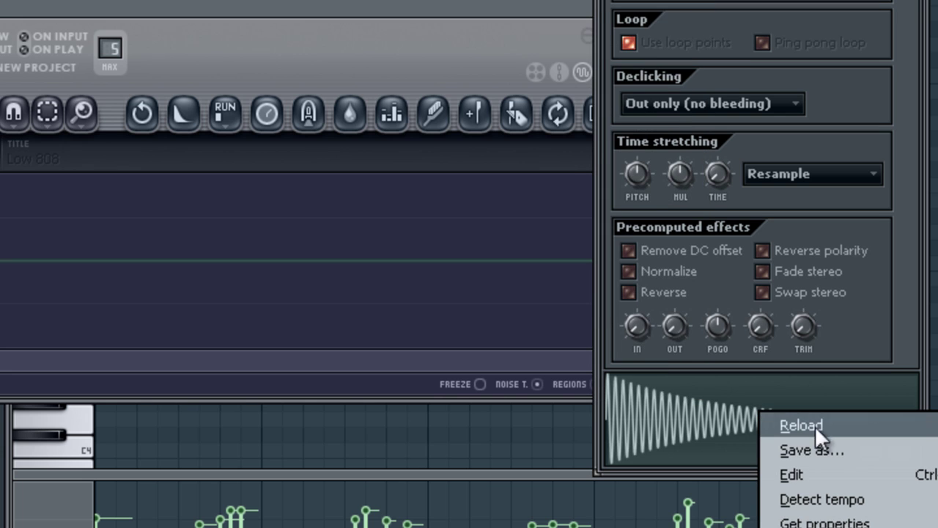
{"action": "left_click", "coordinate": [415, 4]}
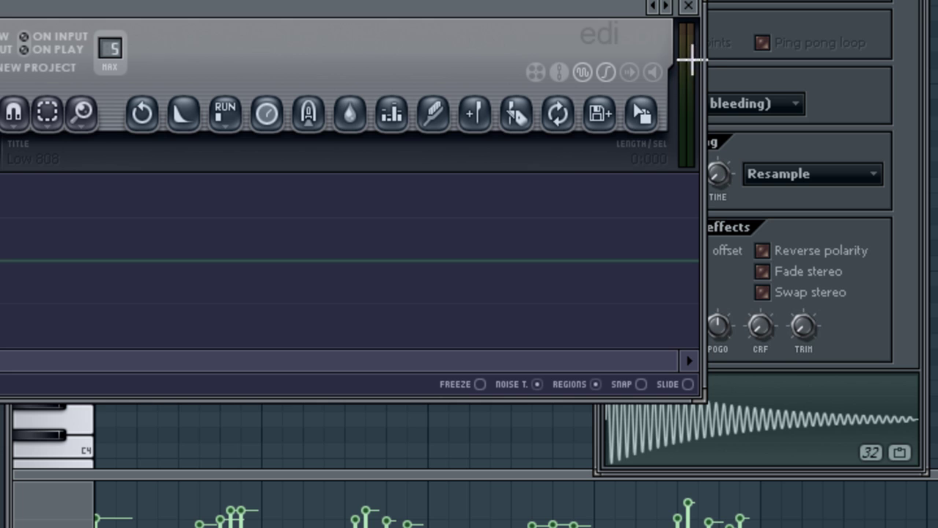
{"action": "left_click_drag", "start_coordinate": [700, 61], "coordinate": [581, 58]}
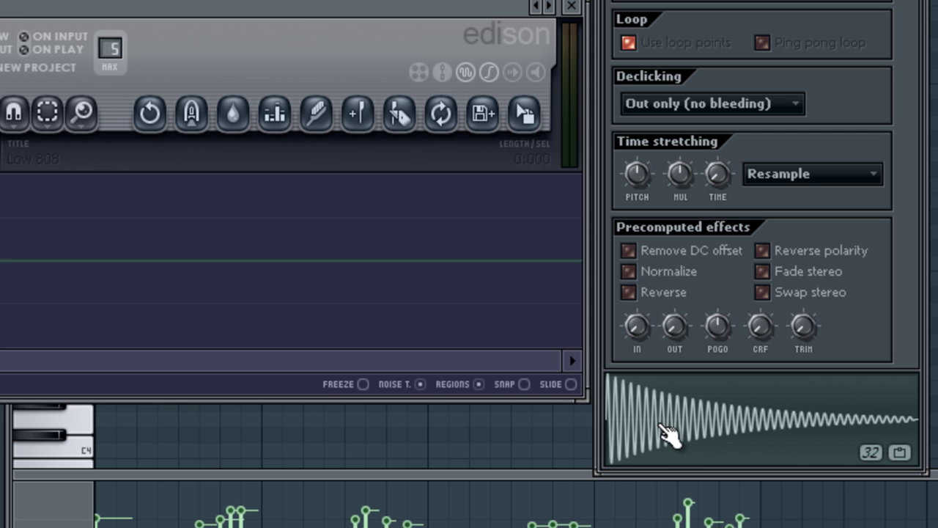
{"action": "left_click_drag", "start_coordinate": [668, 434], "coordinate": [126, 293]}
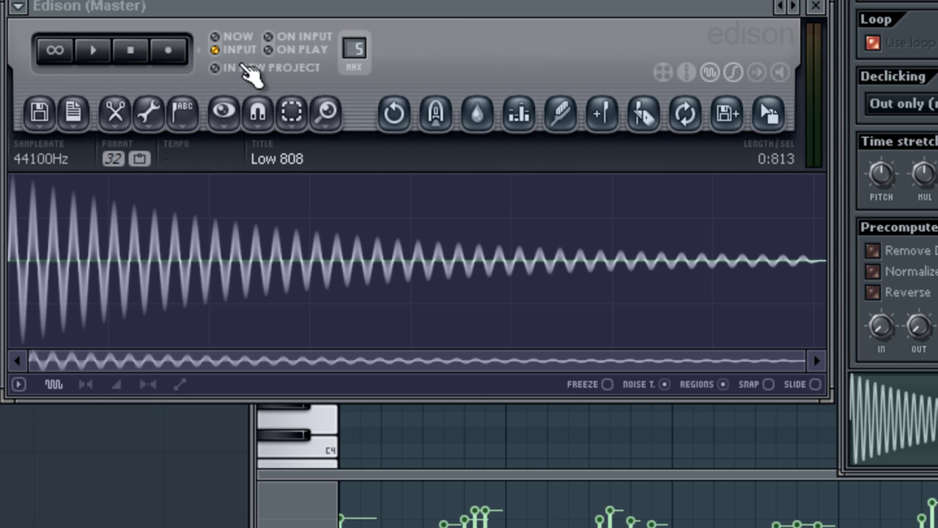
{"action": "left_click", "coordinate": [183, 113]}
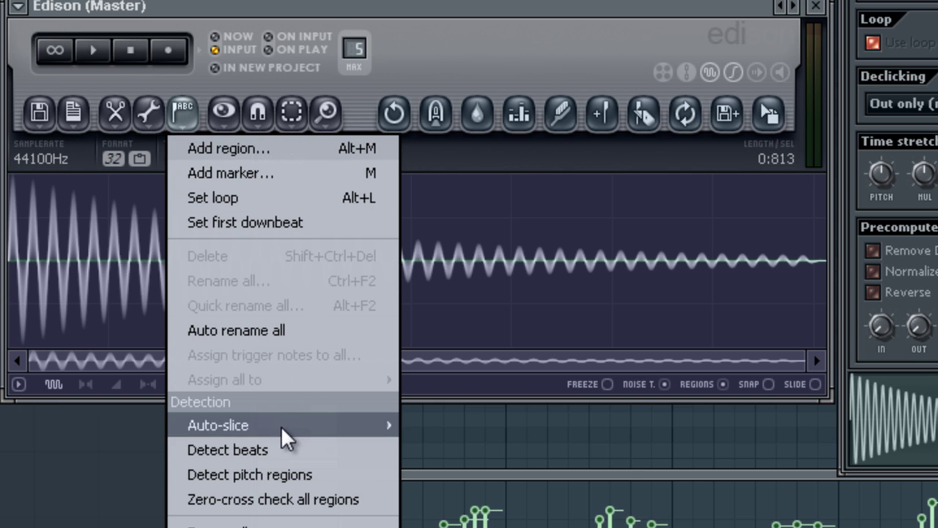
{"action": "left_click", "coordinate": [262, 477]}
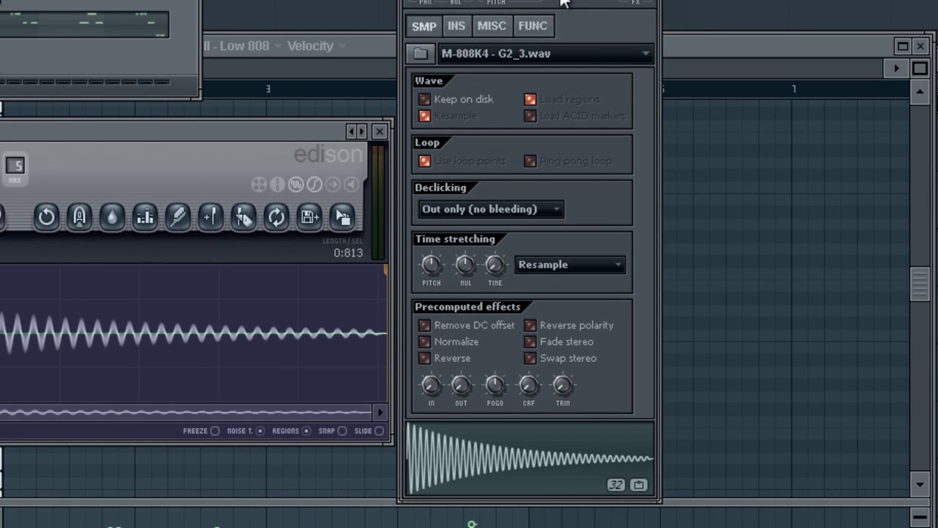
Step: Set the Low 808 channel's root note to G4 and audition its G4 and C5 keys
{"action": "left_click", "coordinate": [498, 29]}
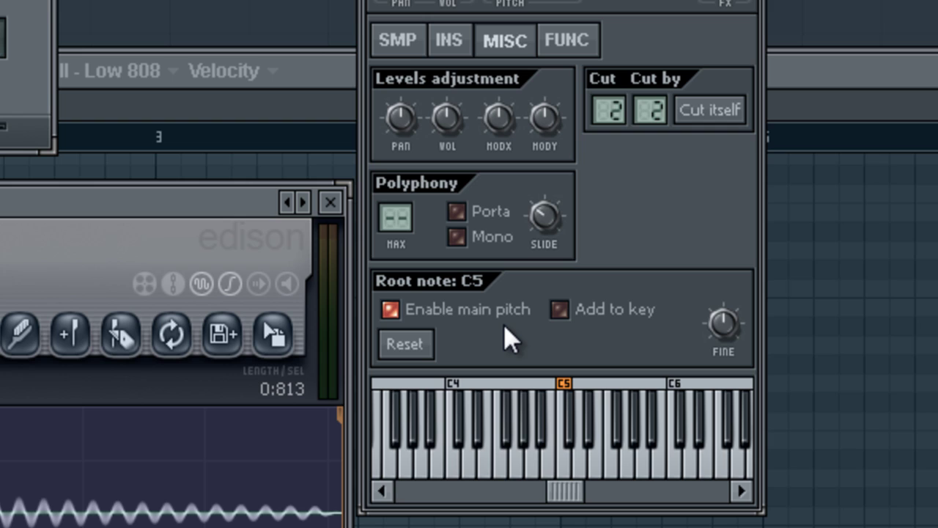
{"action": "right_click", "coordinate": [525, 469]}
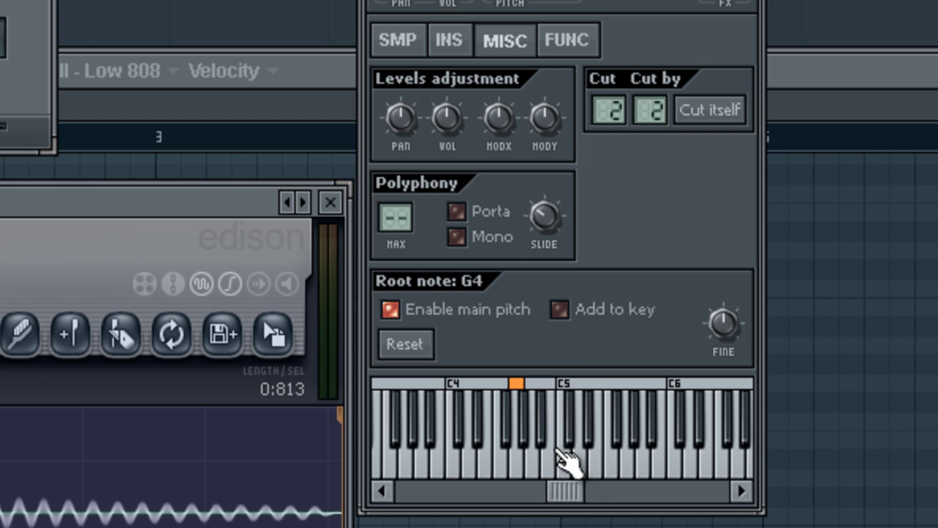
{"action": "left_click", "coordinate": [521, 469]}
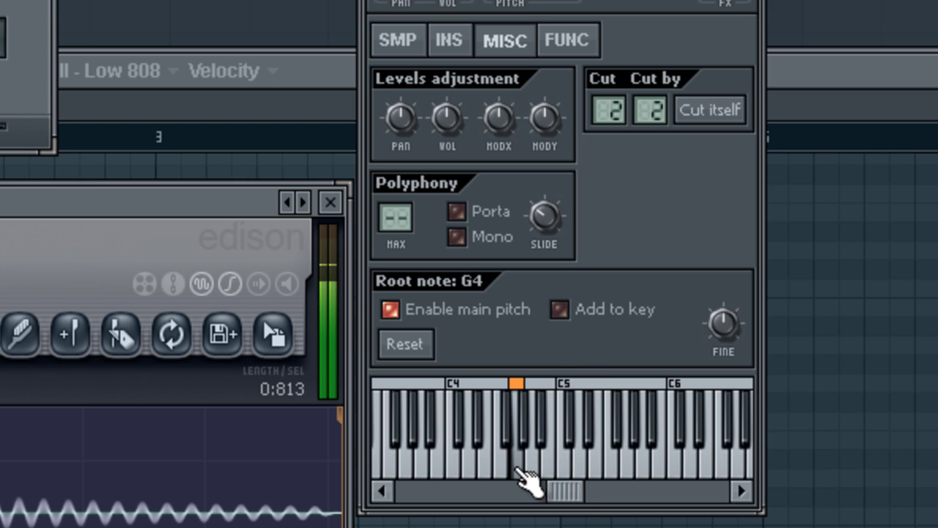
{"action": "left_click", "coordinate": [565, 468]}
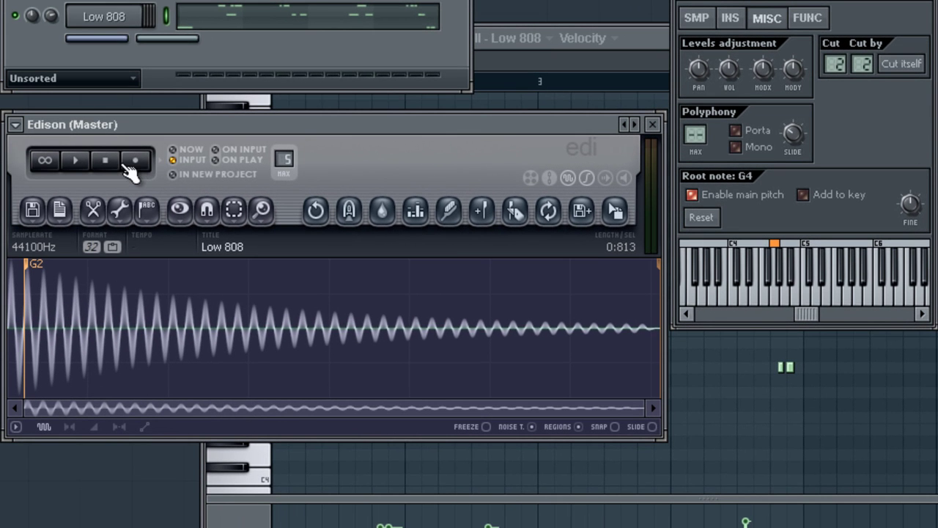
Step: Clear the sample from Edison and record the Low 808 playing A4, C5 and E5 as three separate notes
{"action": "left_click", "coordinate": [137, 163]}
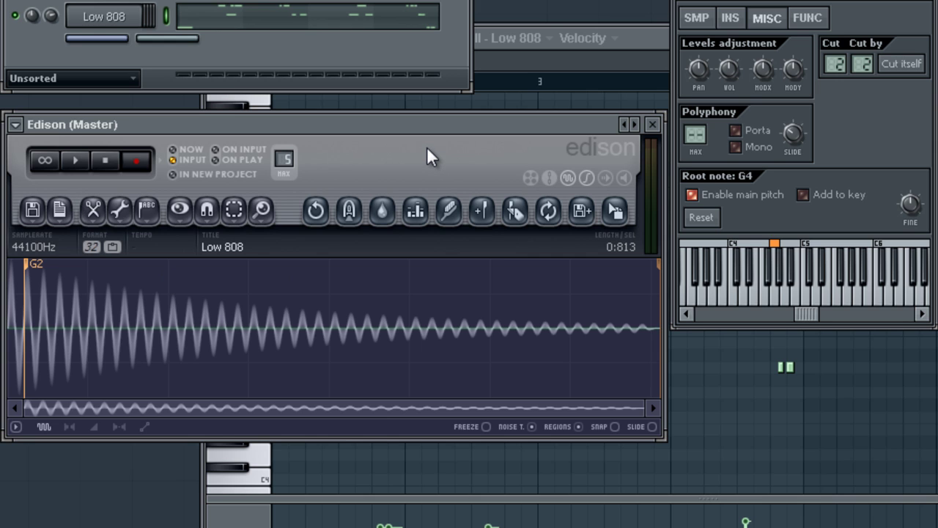
{"action": "key", "text": "ctrl+n"}
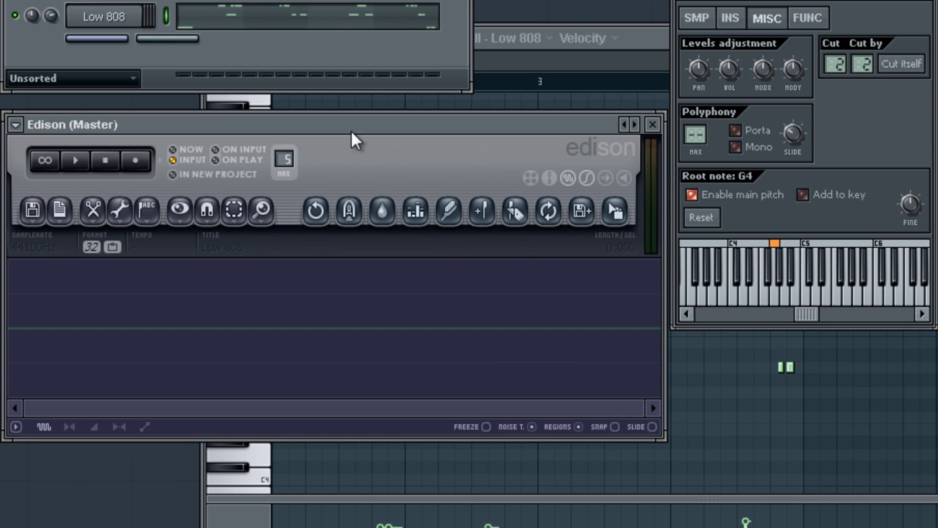
{"action": "left_click", "coordinate": [137, 162]}
{"action": "left_click", "coordinate": [788, 302]}
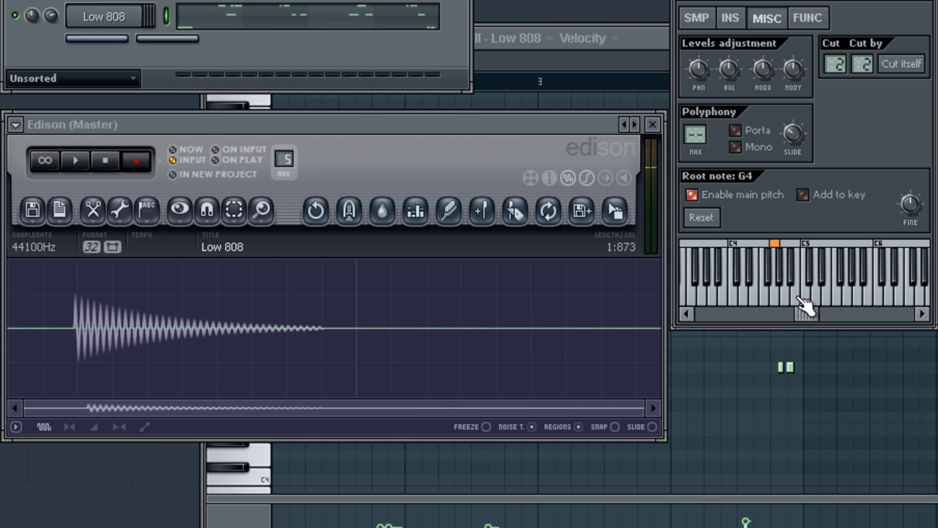
{"action": "left_click", "coordinate": [814, 302]}
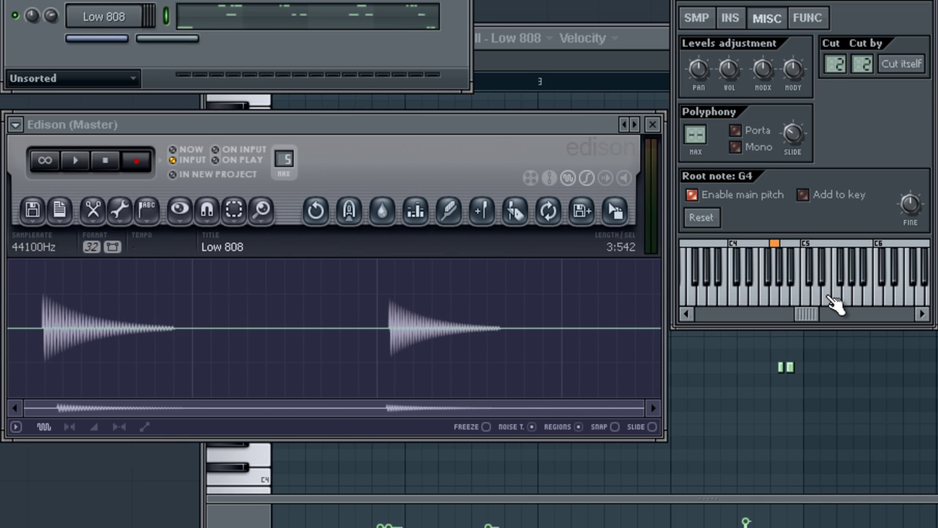
{"action": "left_click", "coordinate": [835, 303]}
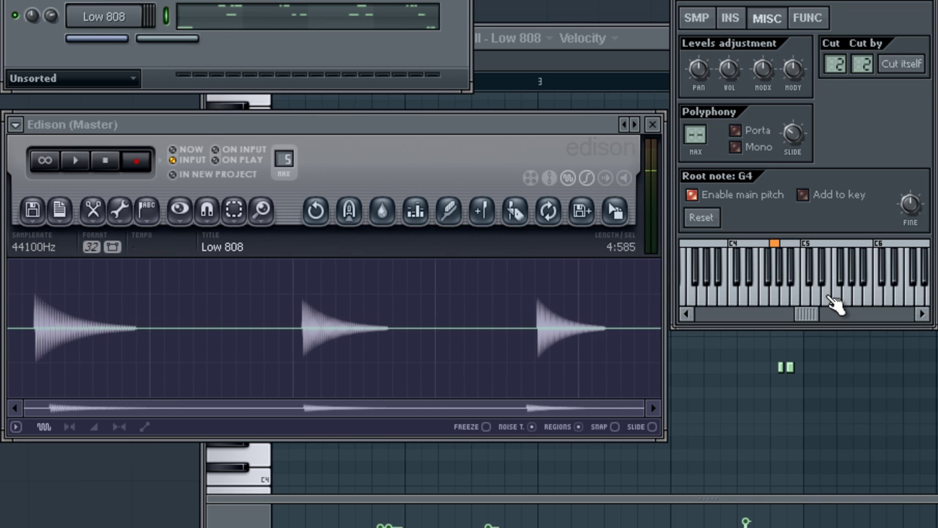
{"action": "left_click", "coordinate": [107, 160]}
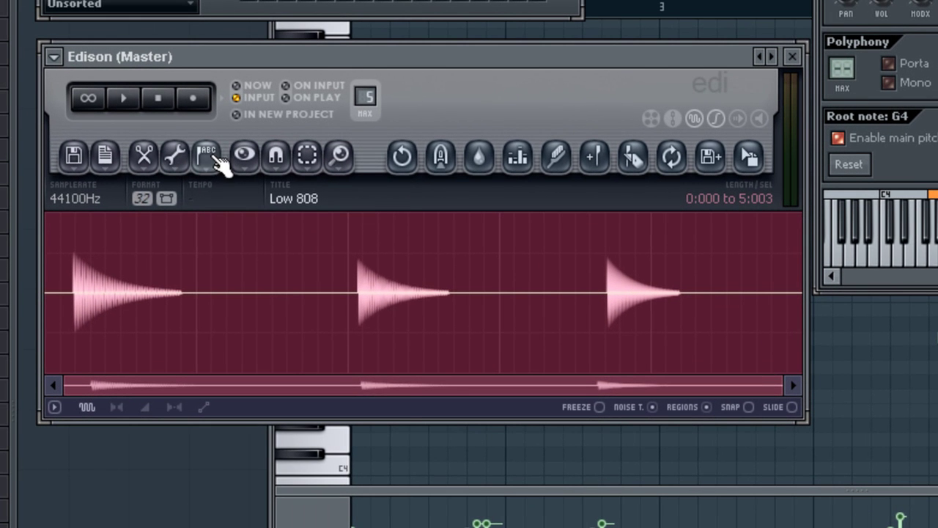
Step: Detect the pitch regions in the recorded Low 808 notes and close Edison
{"action": "left_click", "coordinate": [200, 161]}
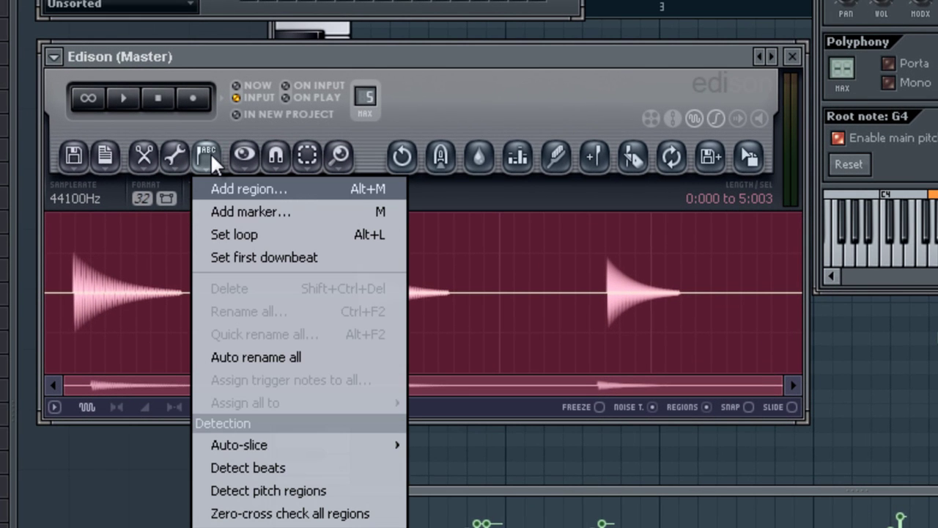
{"action": "left_click", "coordinate": [345, 483]}
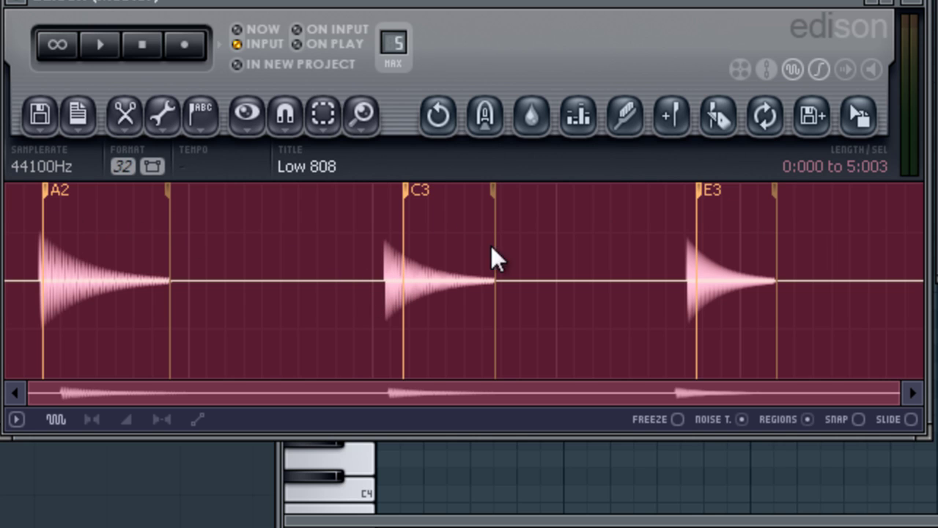
{"action": "left_click", "coordinate": [922, 3]}
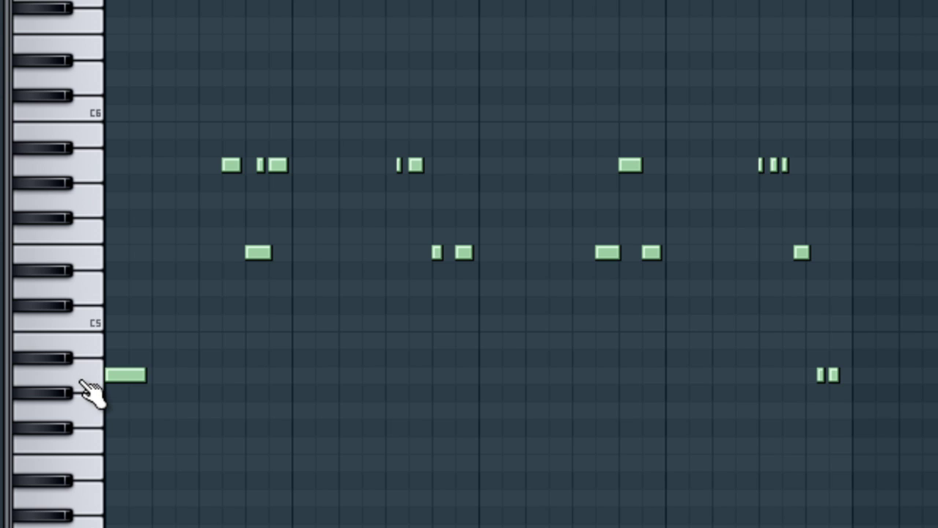
Step: Audition the A4, A5 and E5 keys of the retuned Low 808 in the piano roll
{"action": "left_click", "coordinate": [94, 385]}
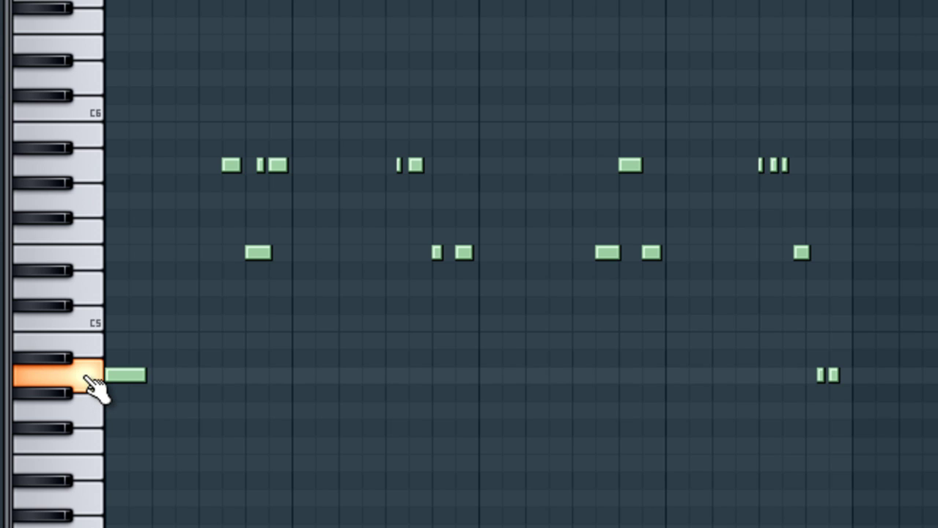
{"action": "left_click", "coordinate": [93, 170]}
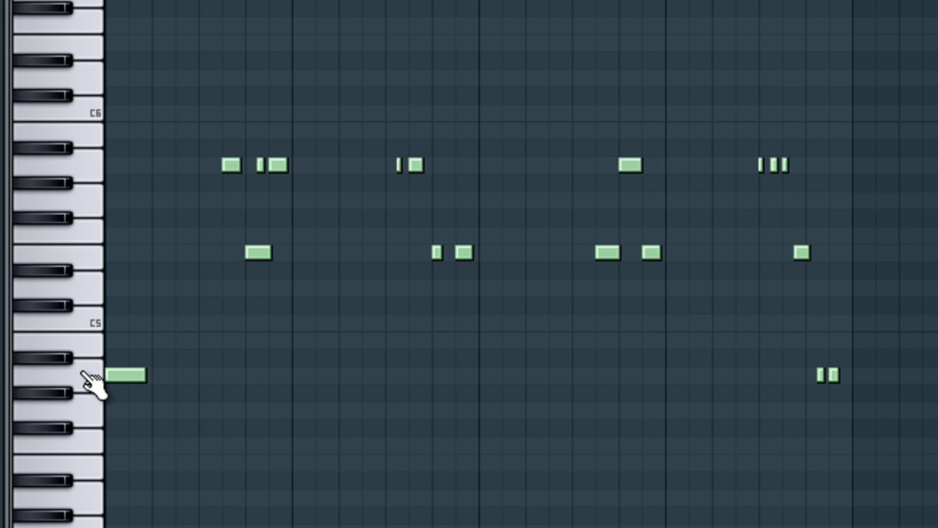
{"action": "left_click", "coordinate": [91, 258]}
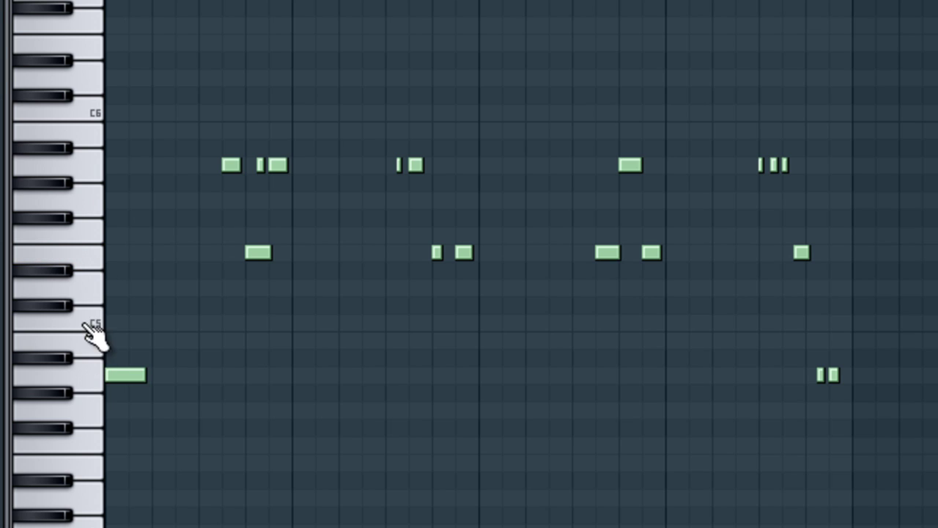